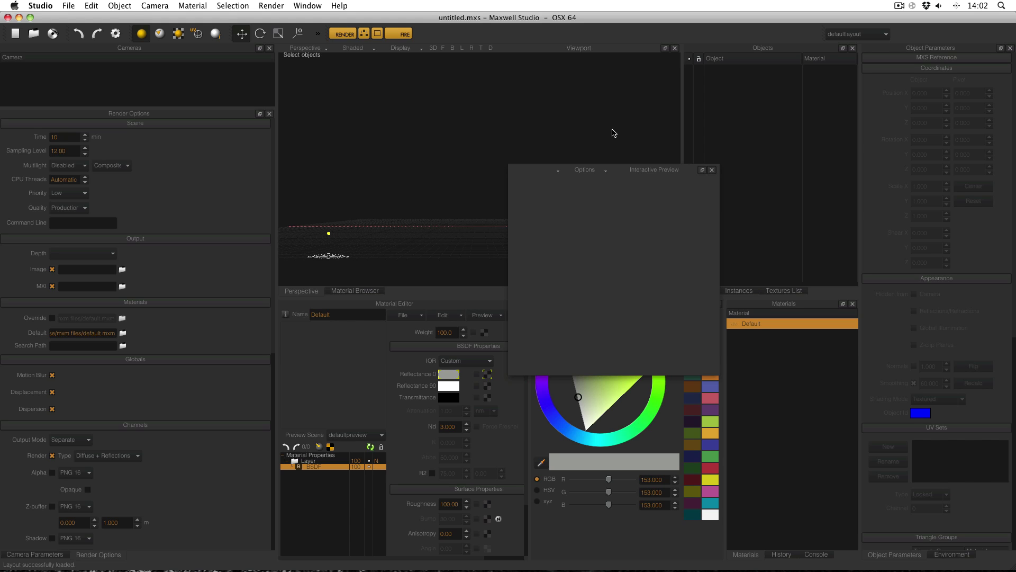
click(884, 35)
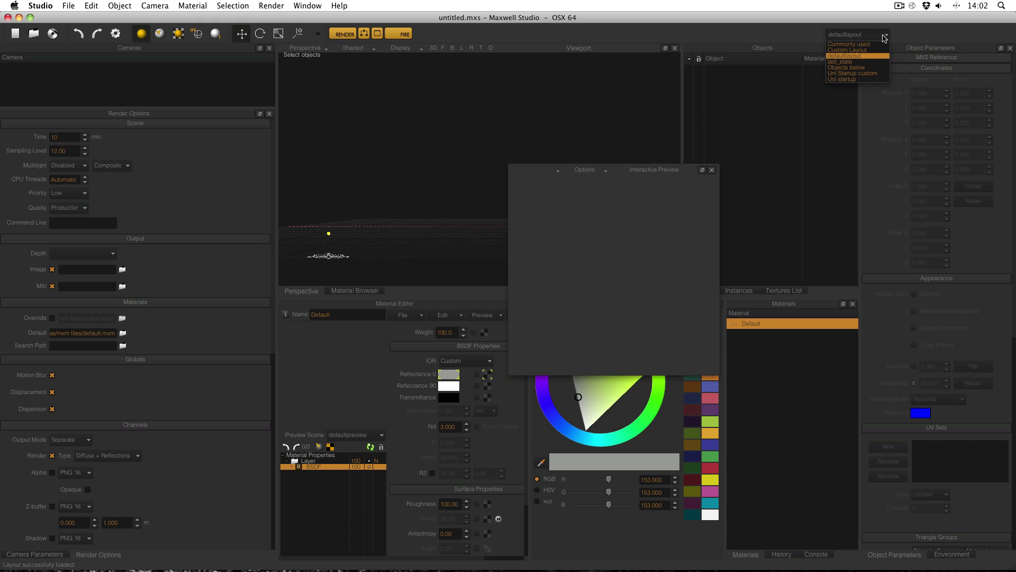
click(873, 50)
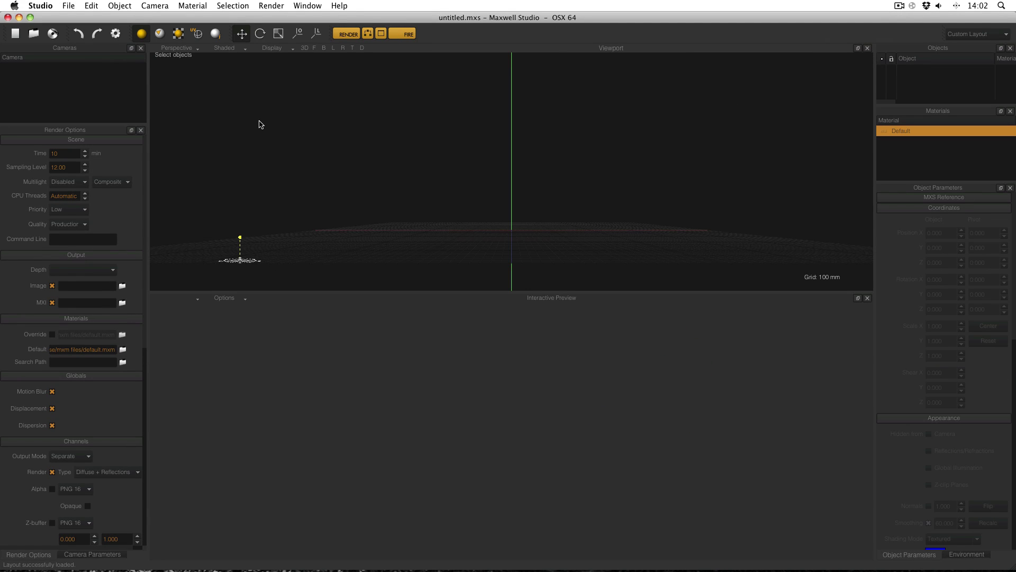
click(968, 33)
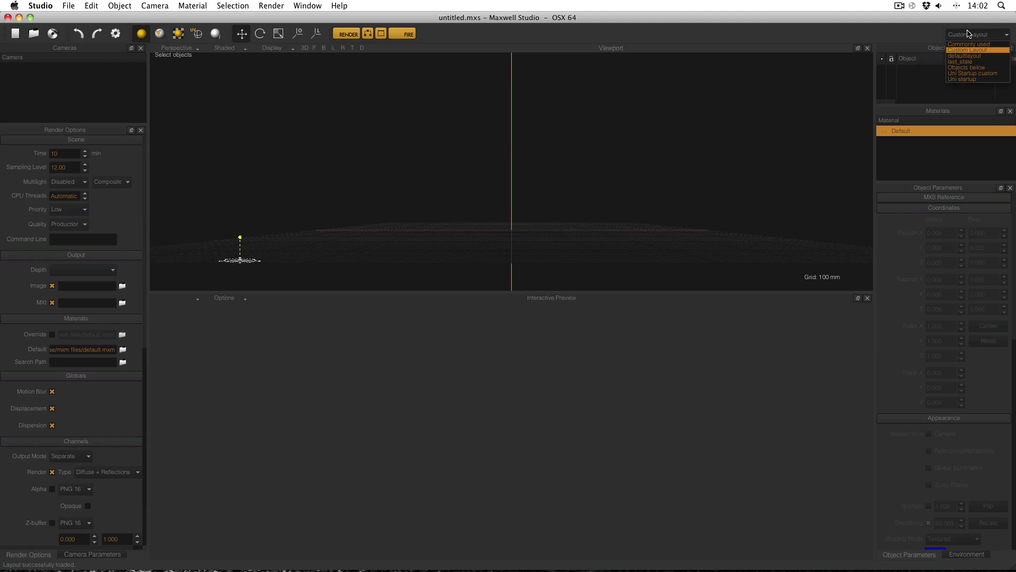
click(974, 60)
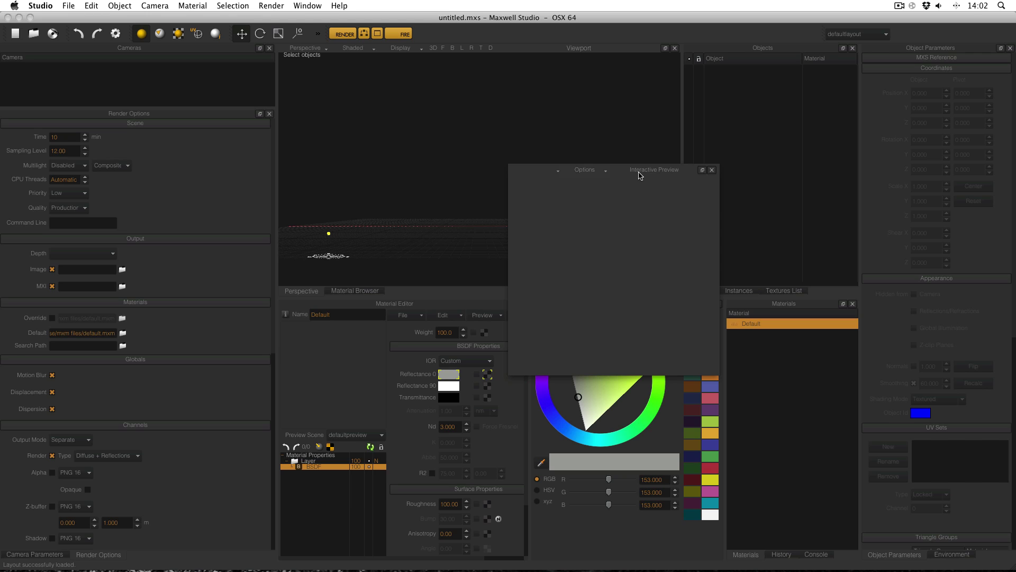
- Move the Interactive Preview aside, set Reflectance 0 to yellow-green (RGB 147, 189, 30), and refresh the preview
drag(649, 175, 560, 94)
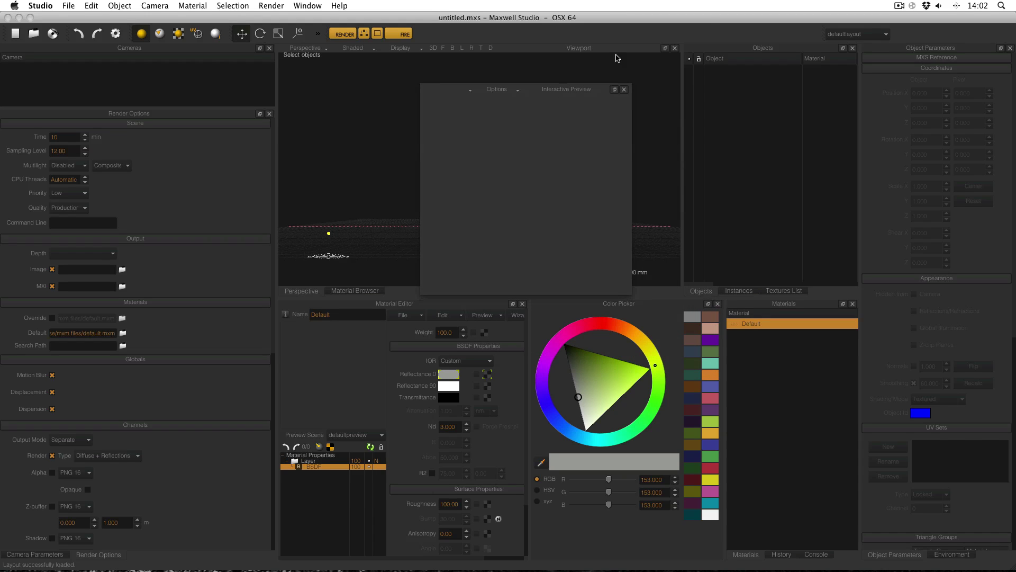
click(751, 324)
drag(595, 382, 620, 370)
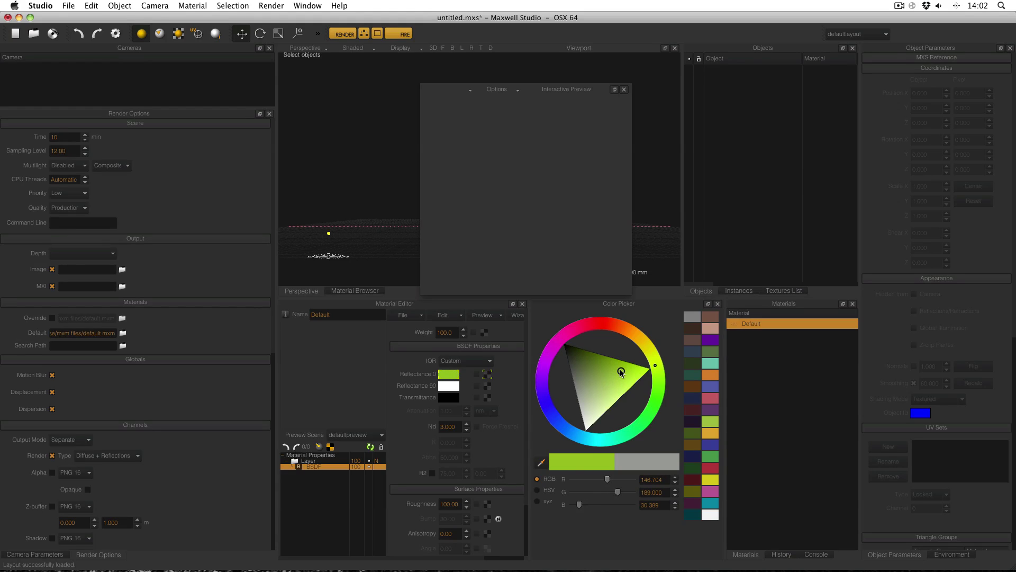
click(370, 447)
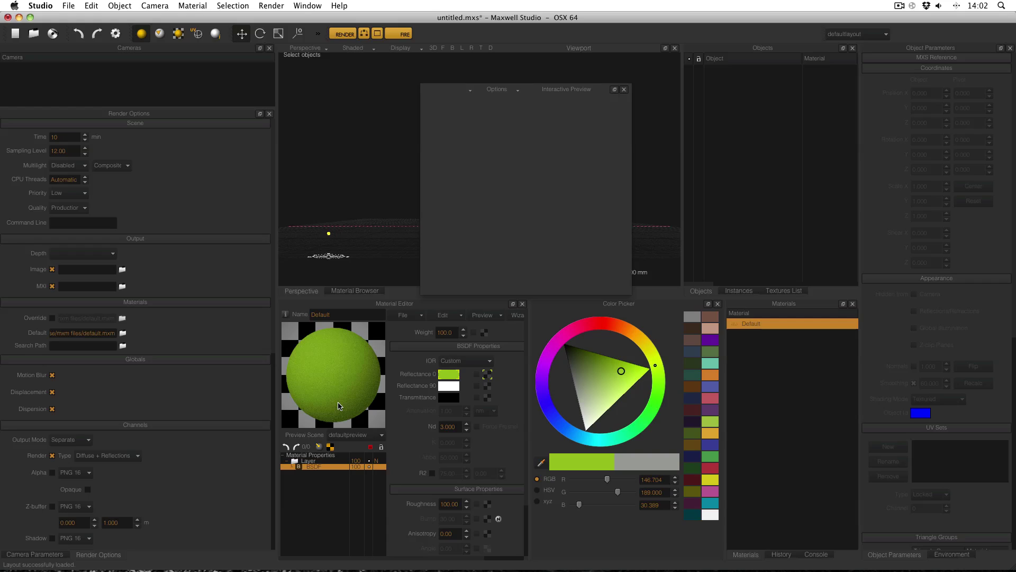
- Close the Color Picker and Material Editor, then reopen Default and Reflectance 0's colour picker
click(717, 304)
click(650, 304)
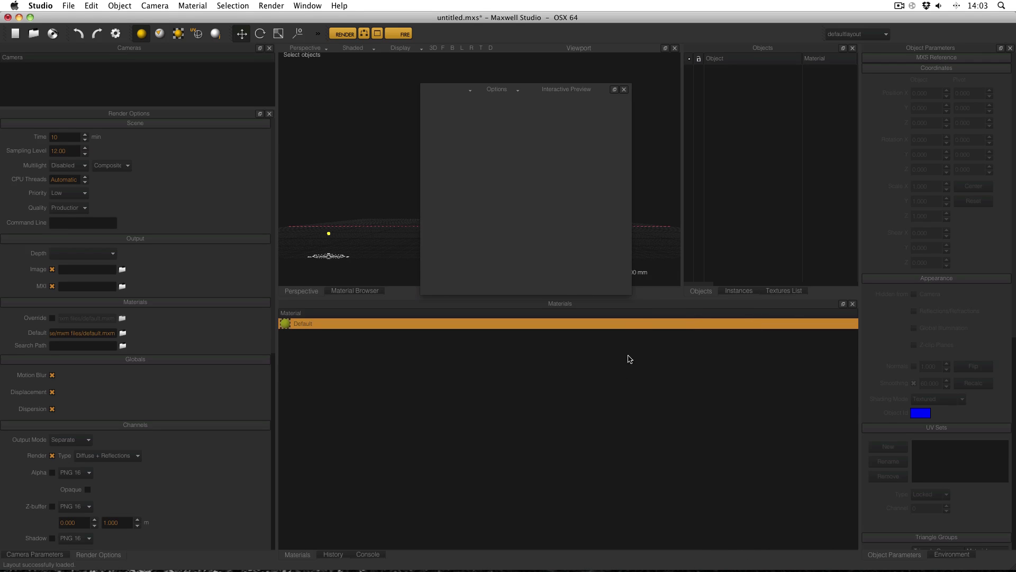
double_click(301, 323)
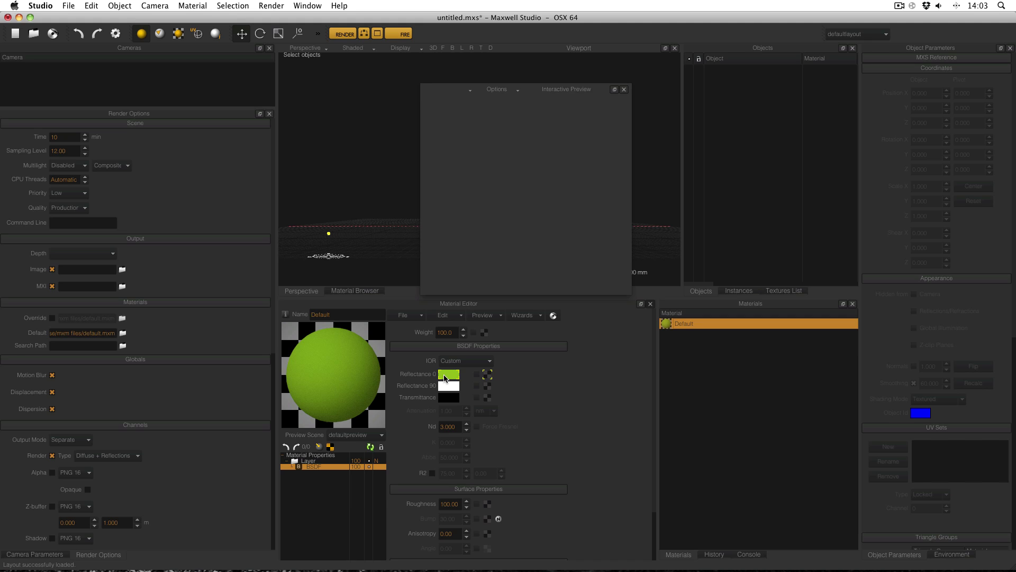
mouse_move(443, 378)
click(449, 374)
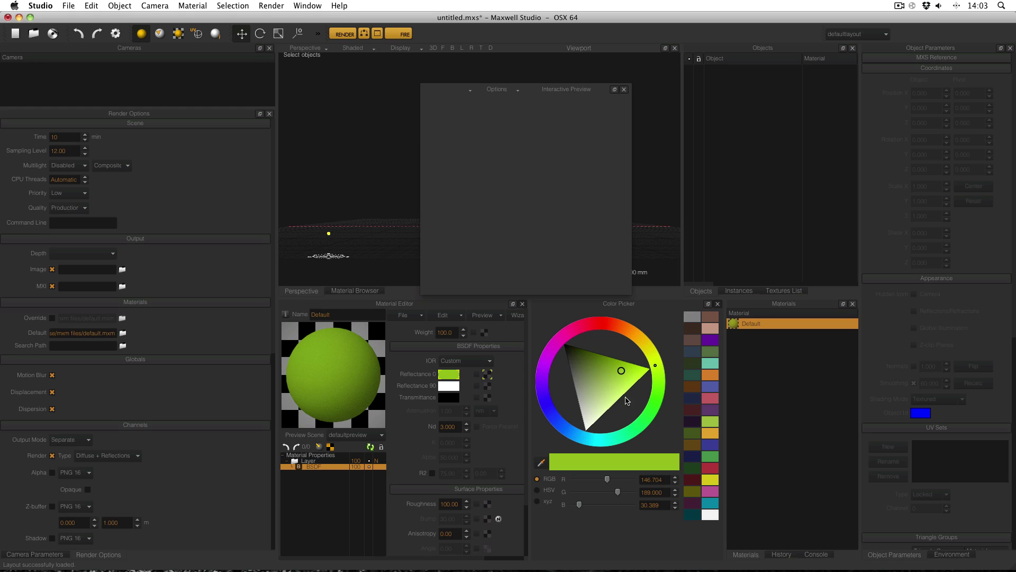
- Darken Reflectance 0 to olive green, re-render the preview sphere, and close both panels
drag(607, 385, 598, 361)
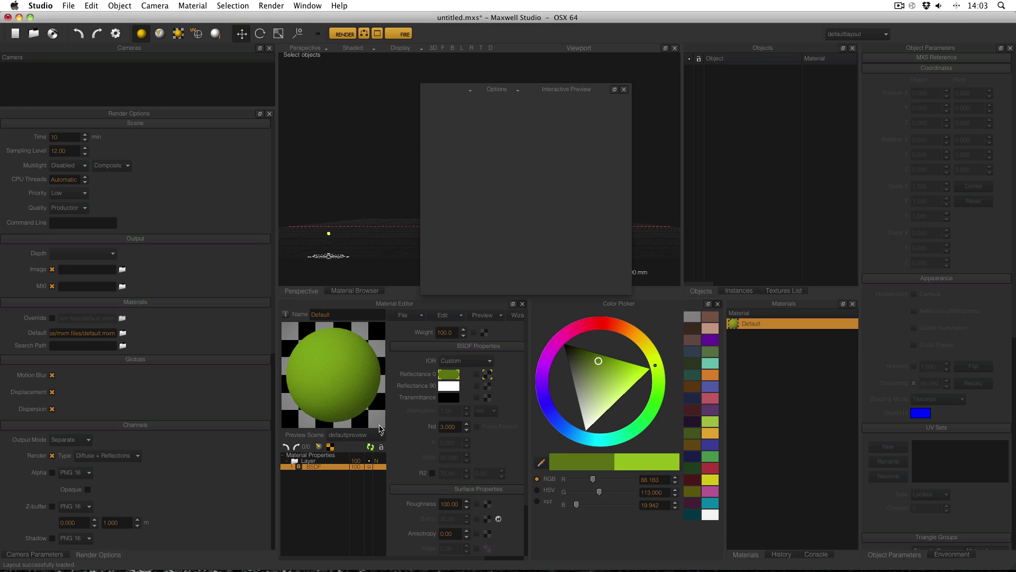
click(371, 447)
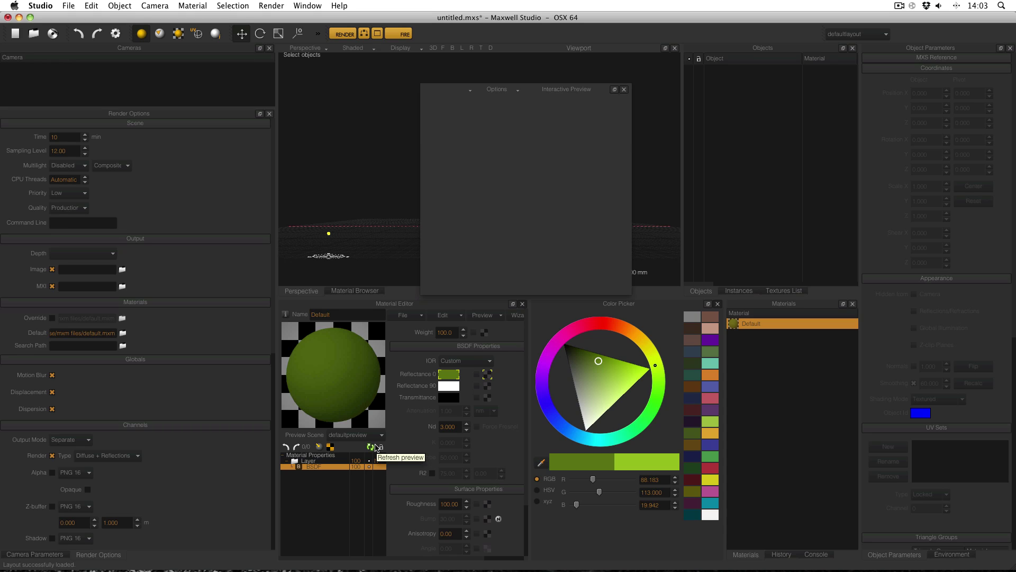
click(523, 304)
click(620, 304)
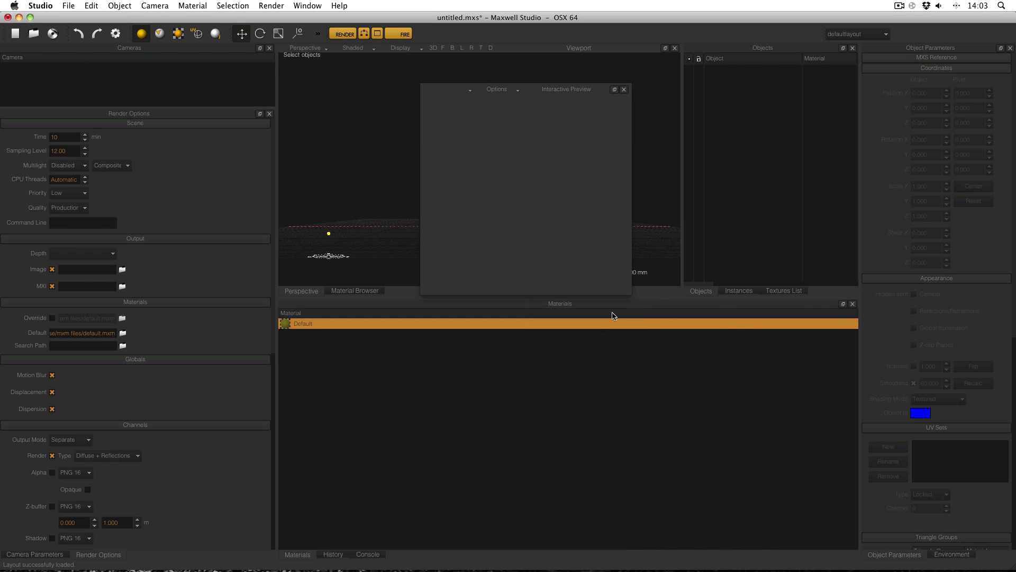
- Close the Instances and Textures List panels
click(743, 291)
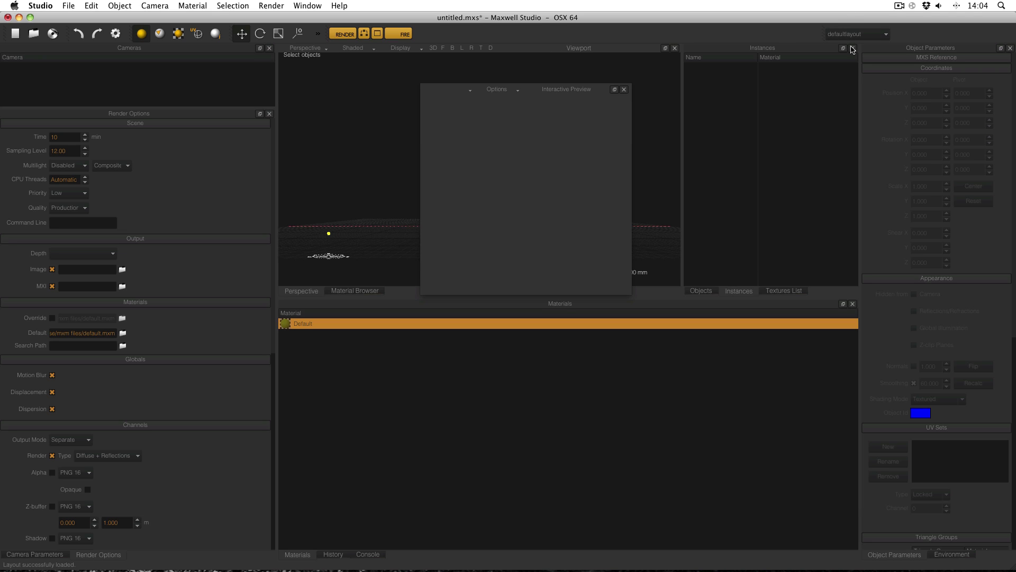
click(852, 48)
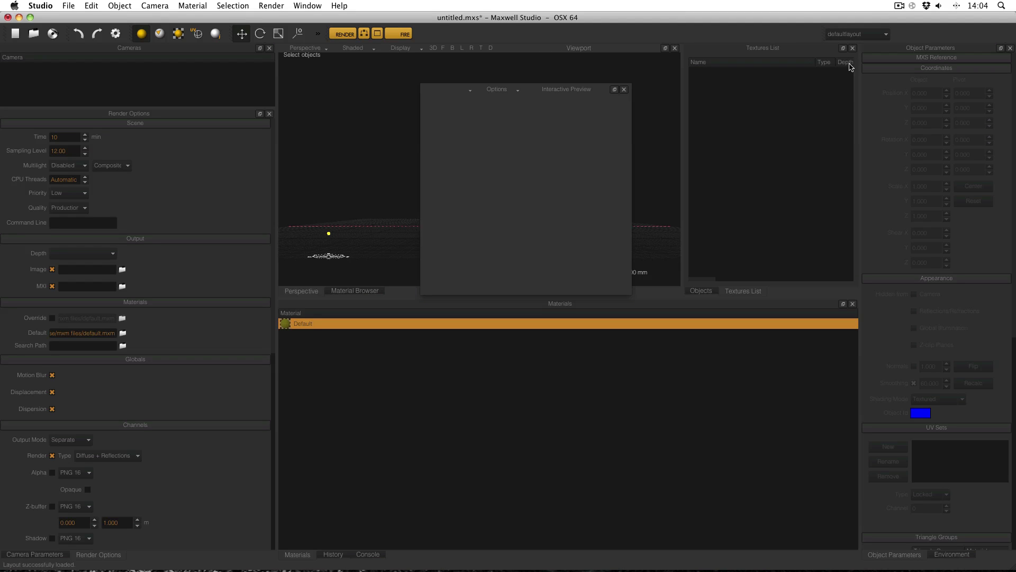
click(852, 49)
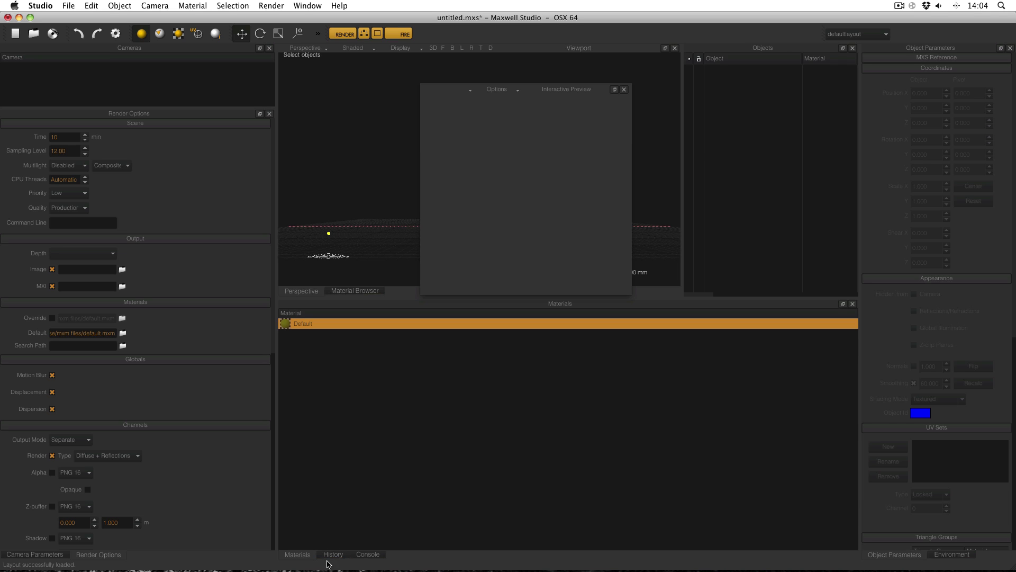
- Close the History, Console and Material Browser panels
click(335, 555)
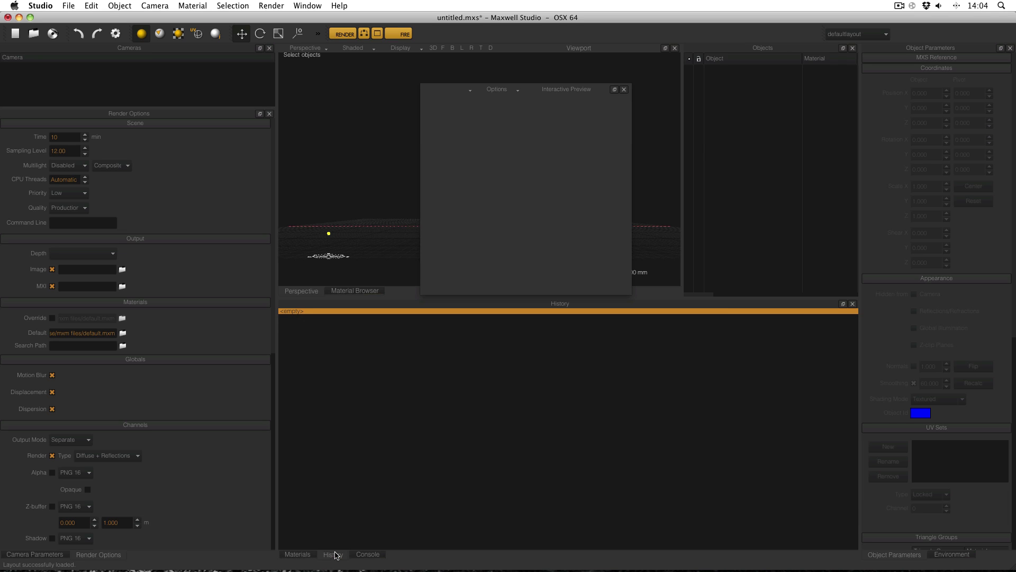
click(852, 304)
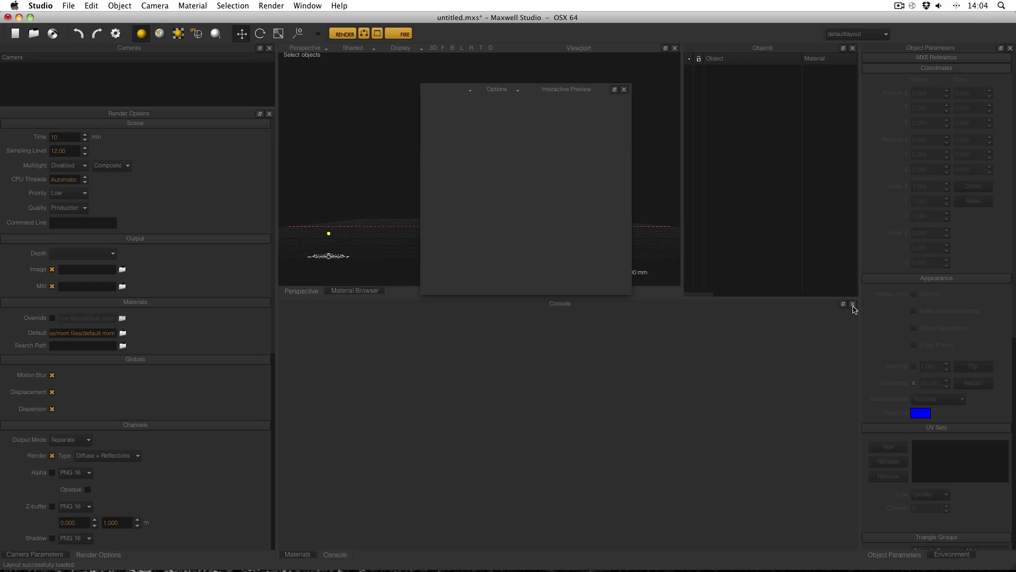
click(853, 305)
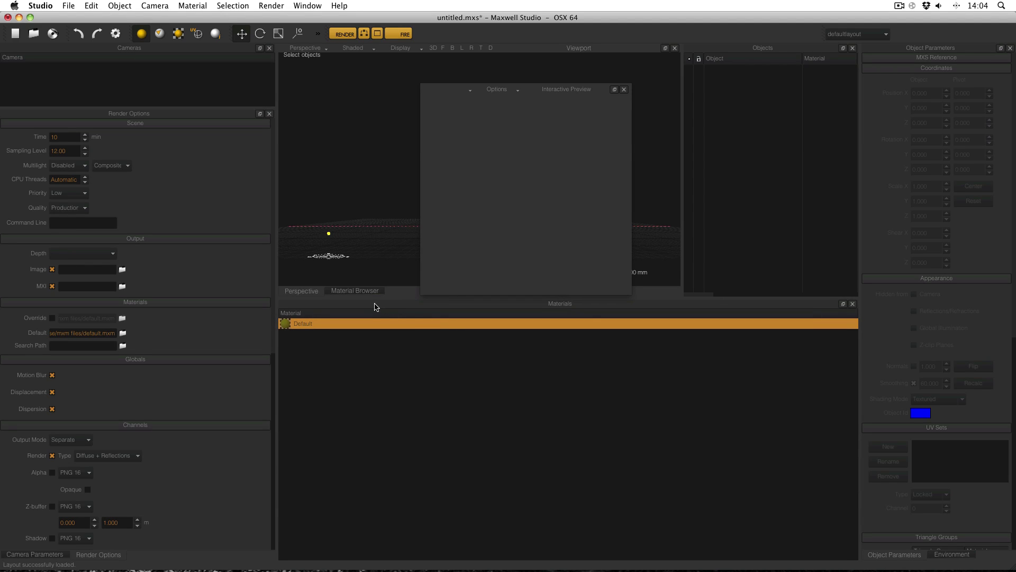
click(352, 290)
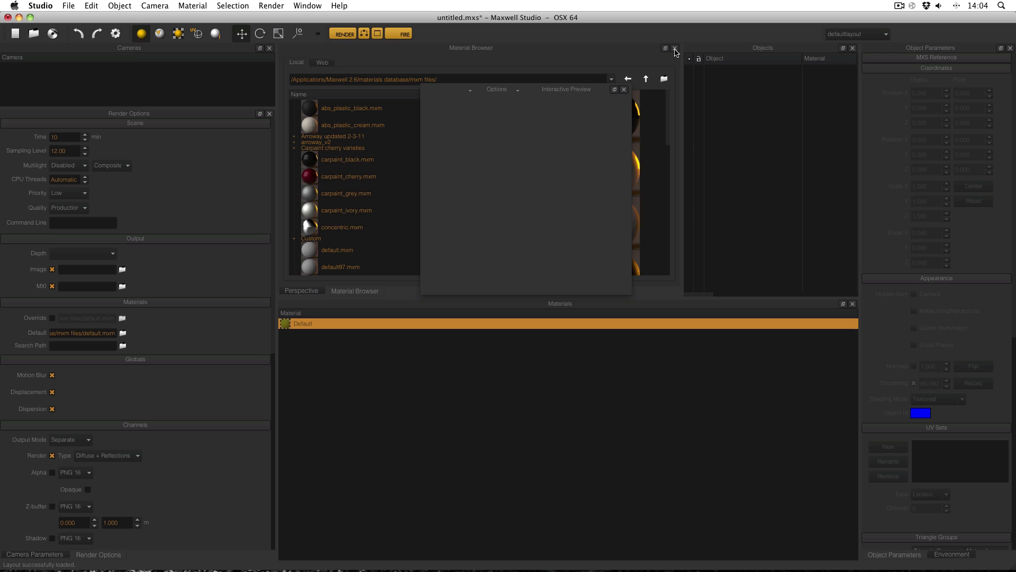
click(674, 48)
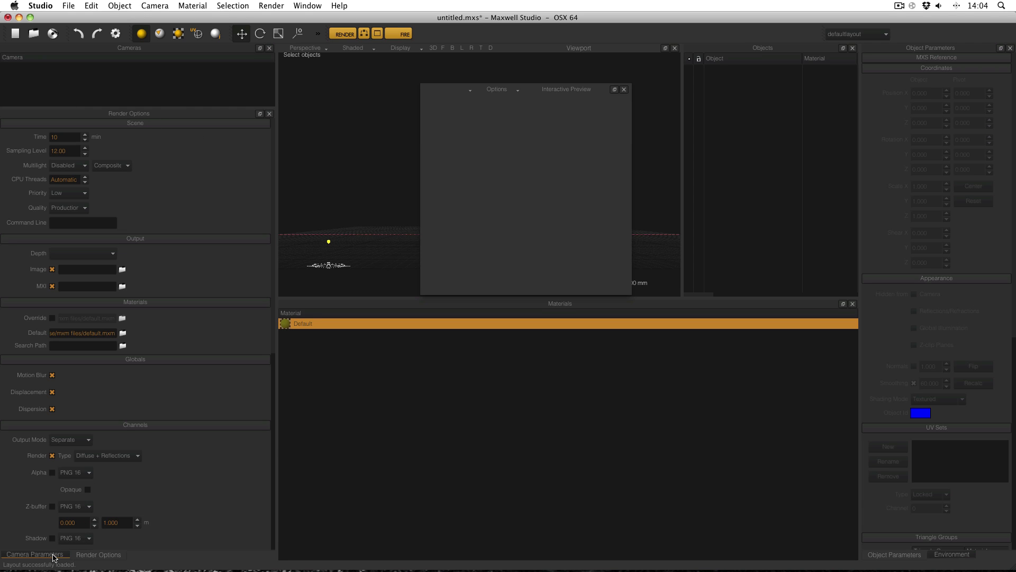
click(62, 555)
click(63, 555)
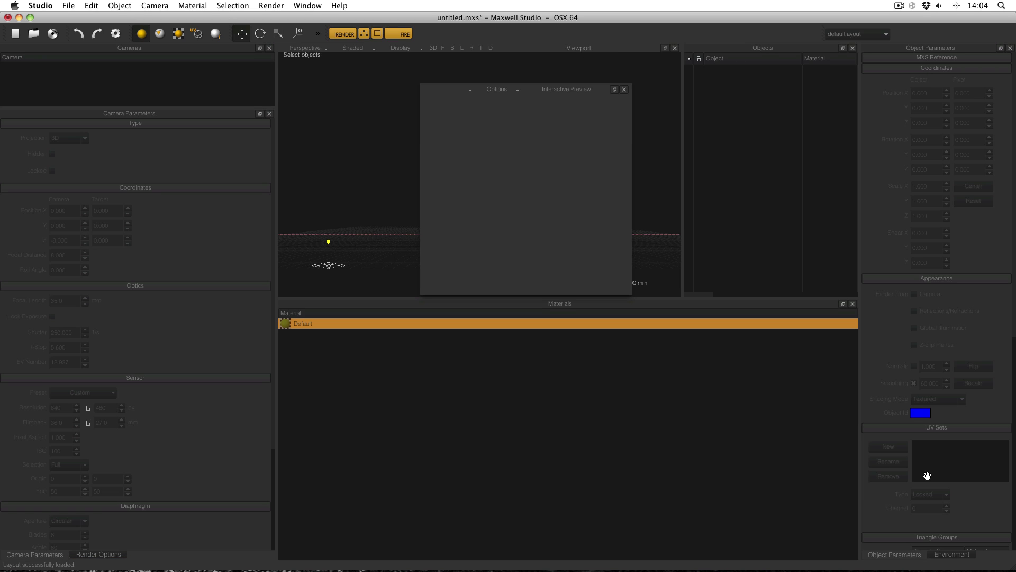
click(950, 554)
click(915, 558)
drag(575, 93, 545, 110)
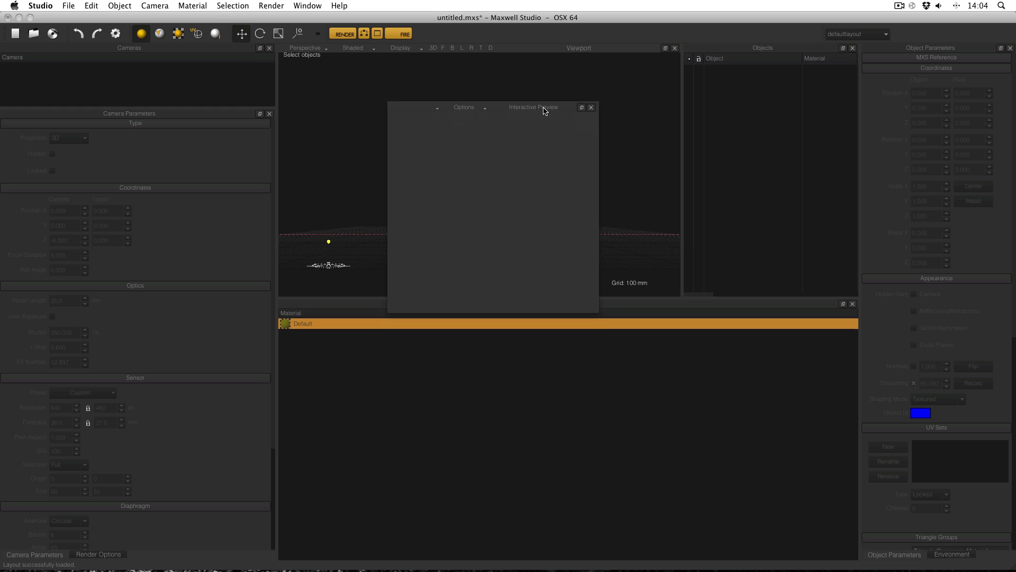
mouse_move(544, 110)
mouse_down()
mouse_move(565, 108)
mouse_move(512, 114)
mouse_move(868, 86)
mouse_move(670, 139)
mouse_move(545, 106)
mouse_up()
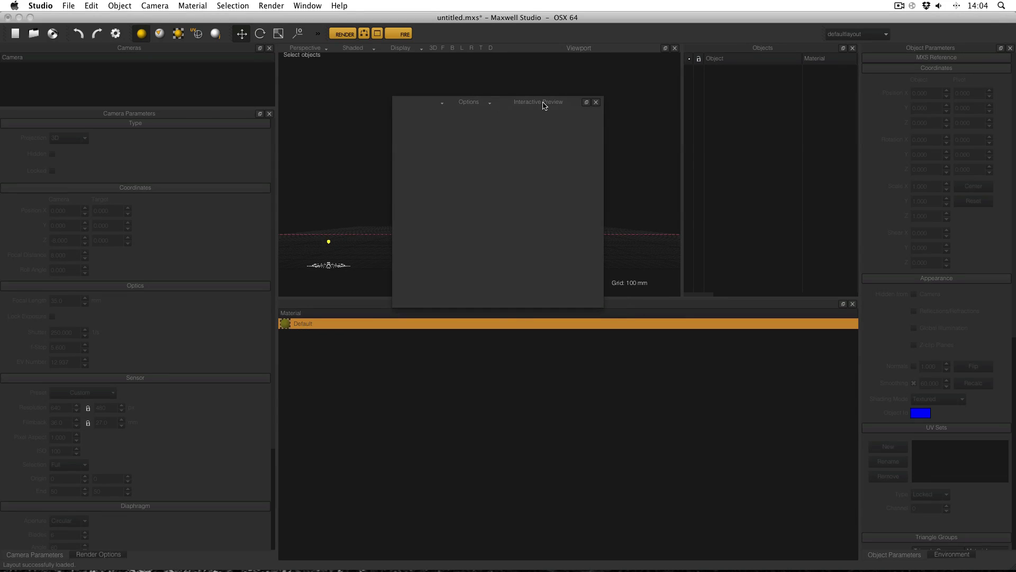
click(586, 103)
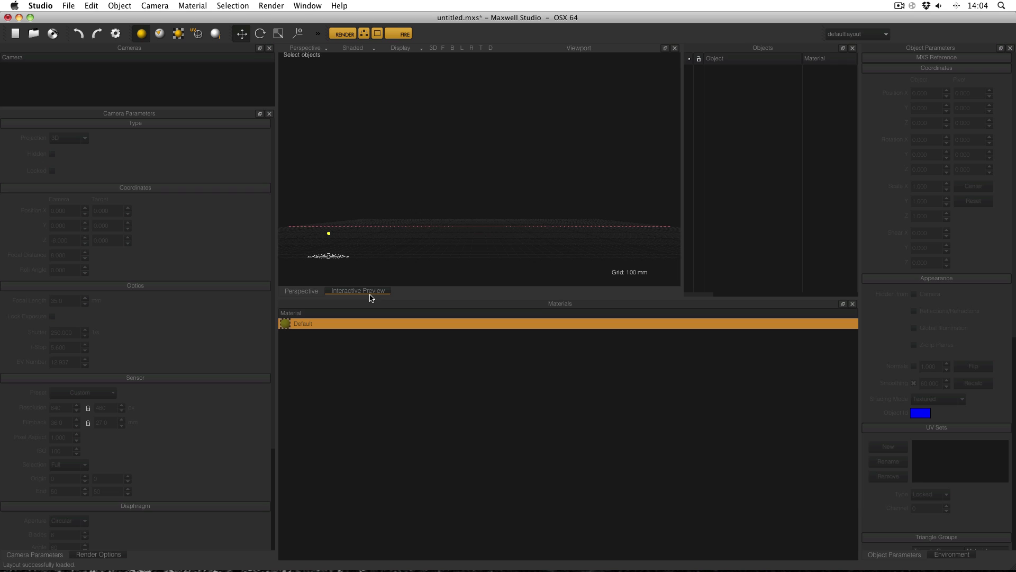
click(343, 291)
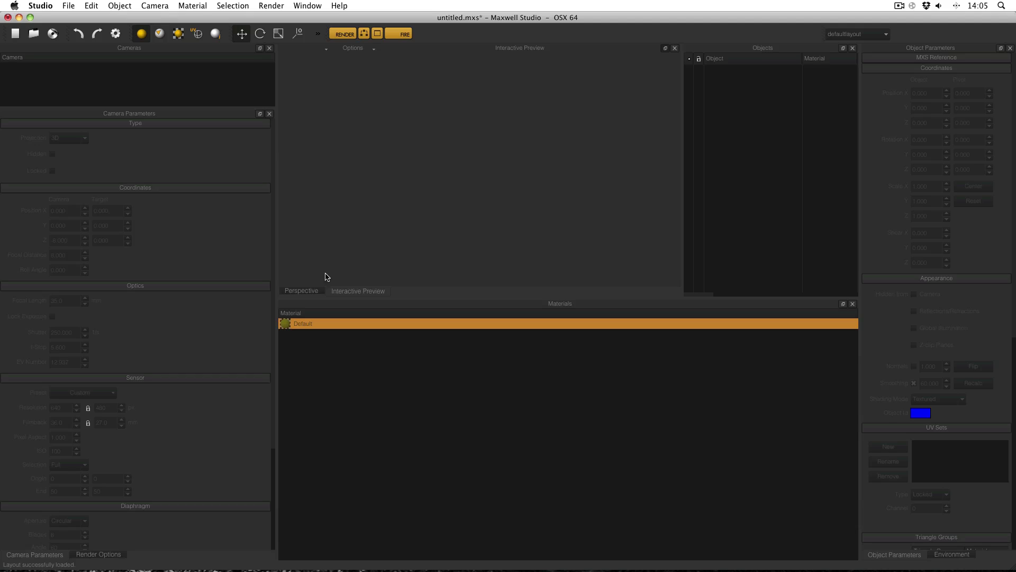
click(309, 292)
click(347, 290)
click(300, 293)
click(333, 292)
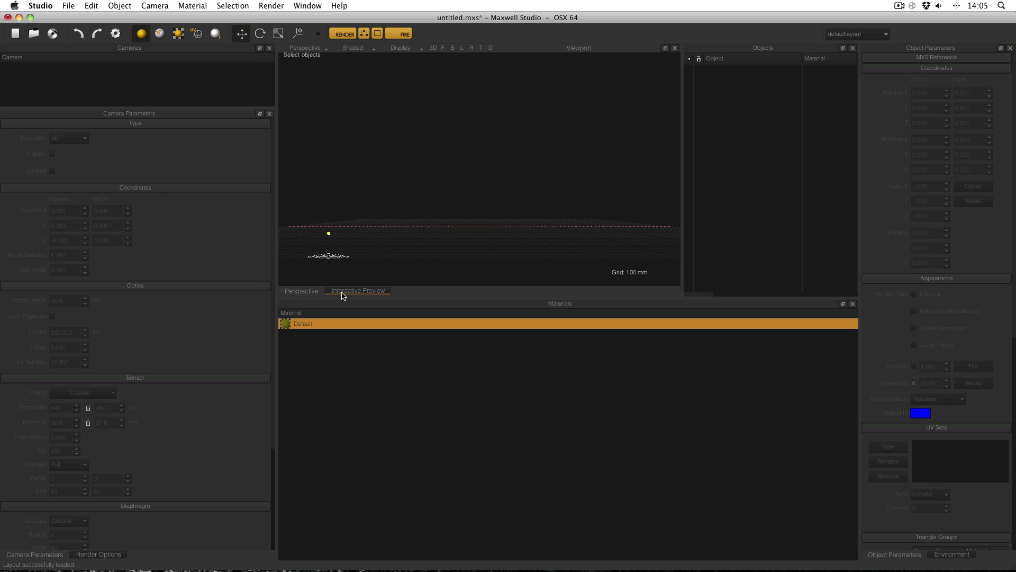
click(318, 294)
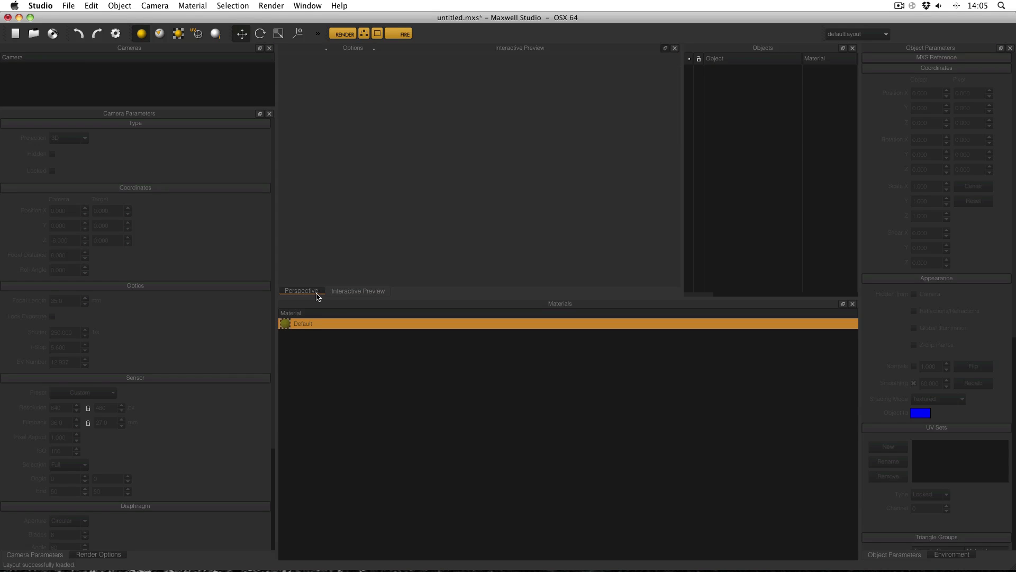
click(343, 298)
- Undock the Interactive Preview and dock it as a tab alongside the Materials list
drag(521, 50, 337, 272)
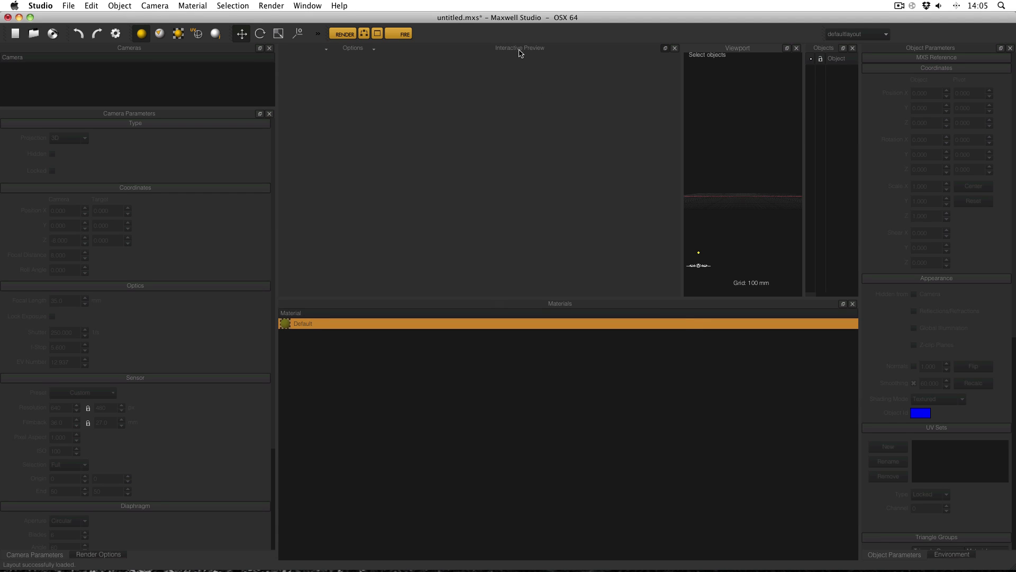
drag(519, 53, 663, 110)
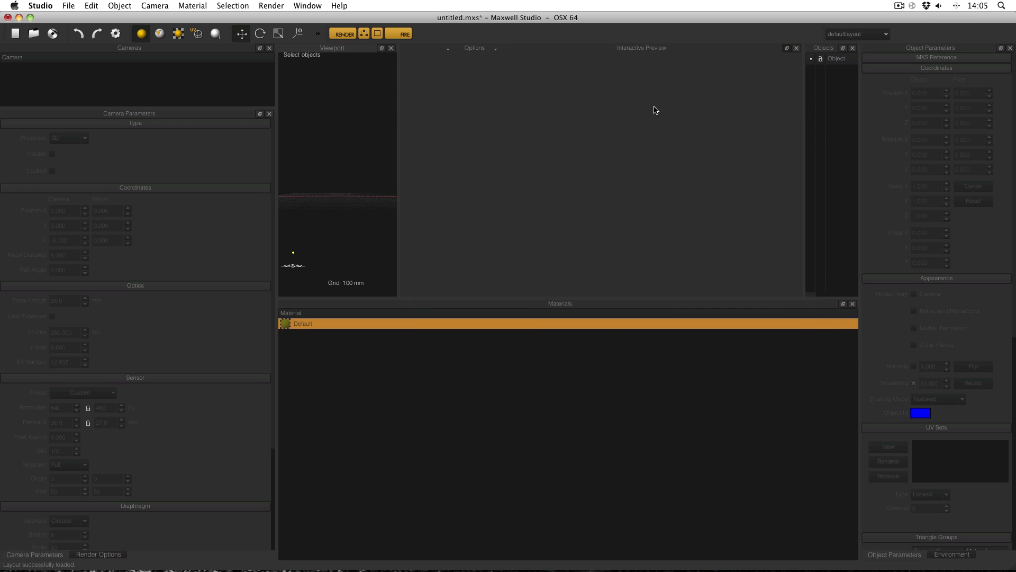
drag(647, 49, 611, 368)
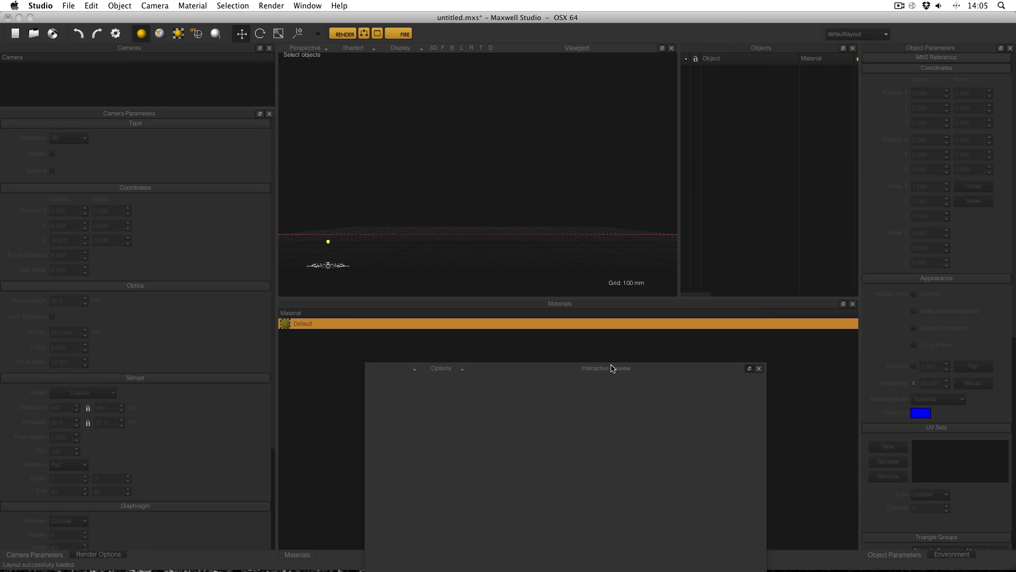
drag(612, 369, 612, 368)
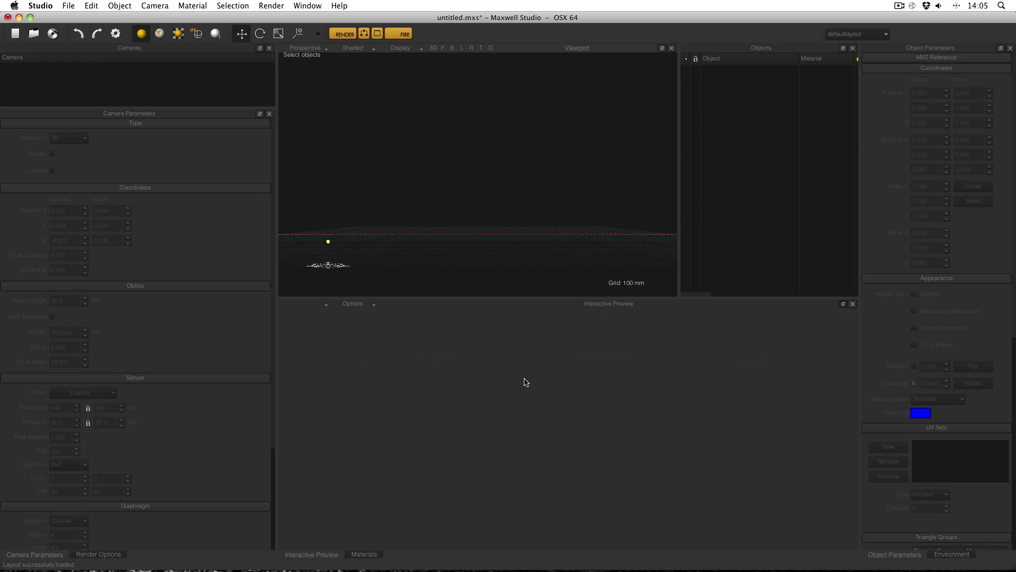
- Toggle between the Materials and Interactive Preview tabs and reposition the preview within the lower dock
click(363, 554)
click(332, 554)
click(365, 555)
click(344, 556)
drag(600, 309, 602, 356)
- Move Materials and Objects into the right column and resize Objects, Materials and Object Parameters
click(365, 554)
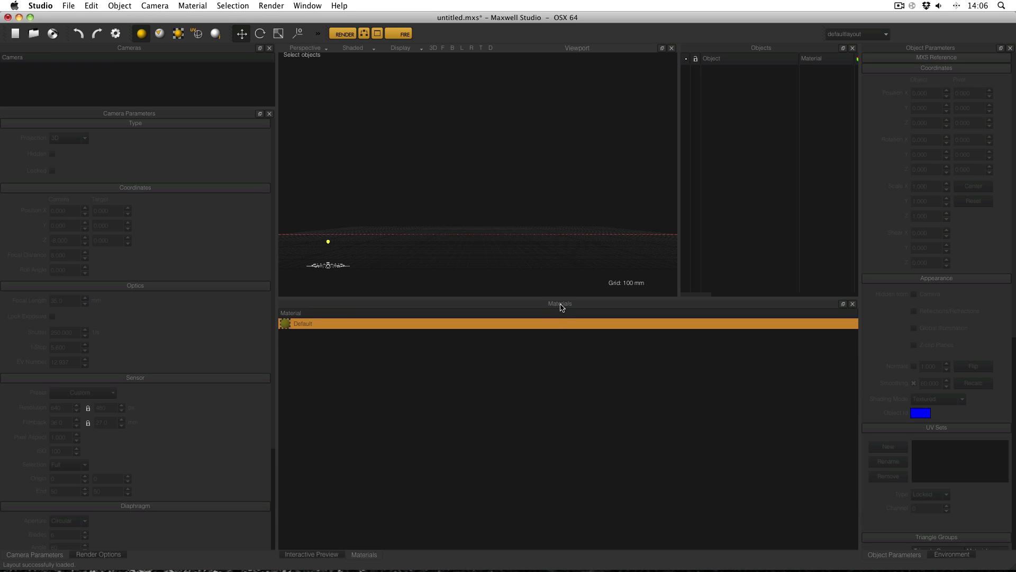
drag(557, 308, 917, 77)
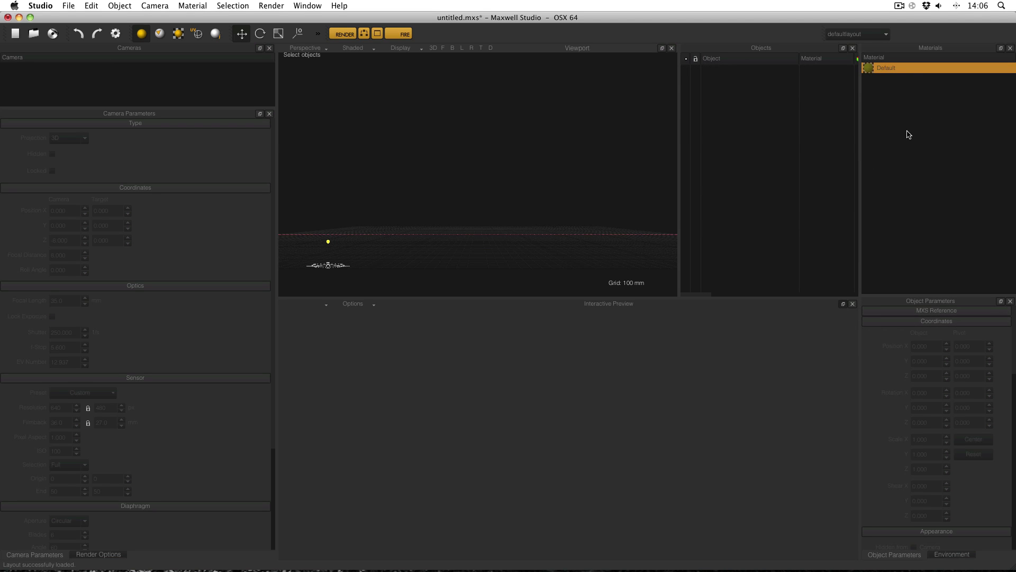
drag(763, 50, 902, 54)
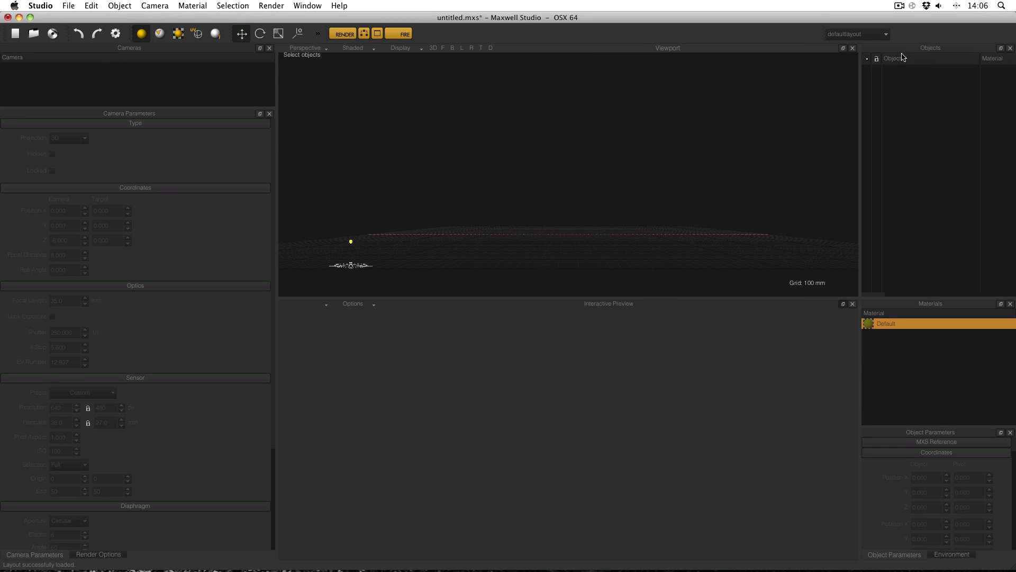
drag(918, 296, 914, 123)
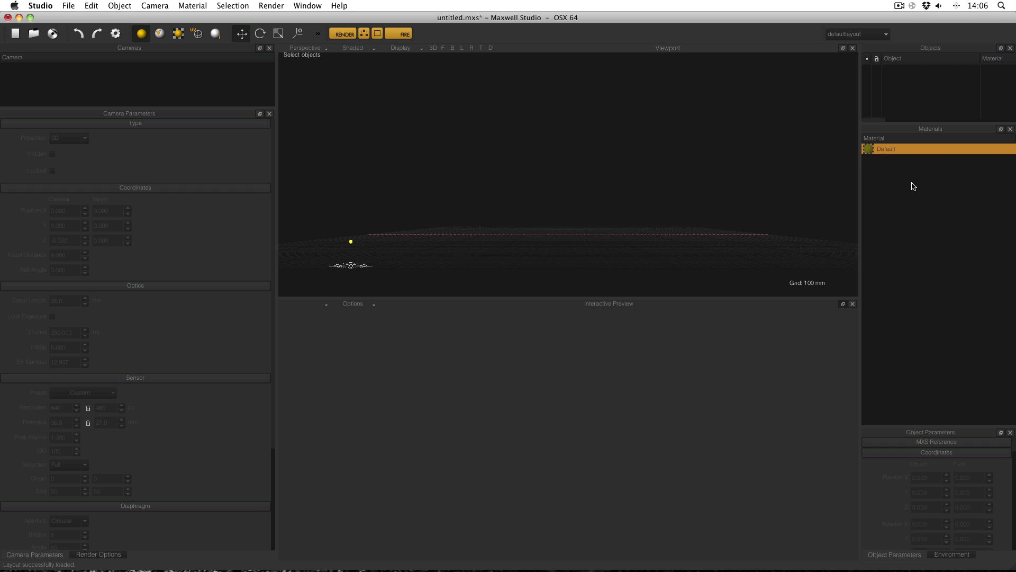
drag(947, 422, 934, 236)
- Show Render Options in the left dock, make the viewport slightly taller, and narrow the left column
click(937, 555)
click(918, 554)
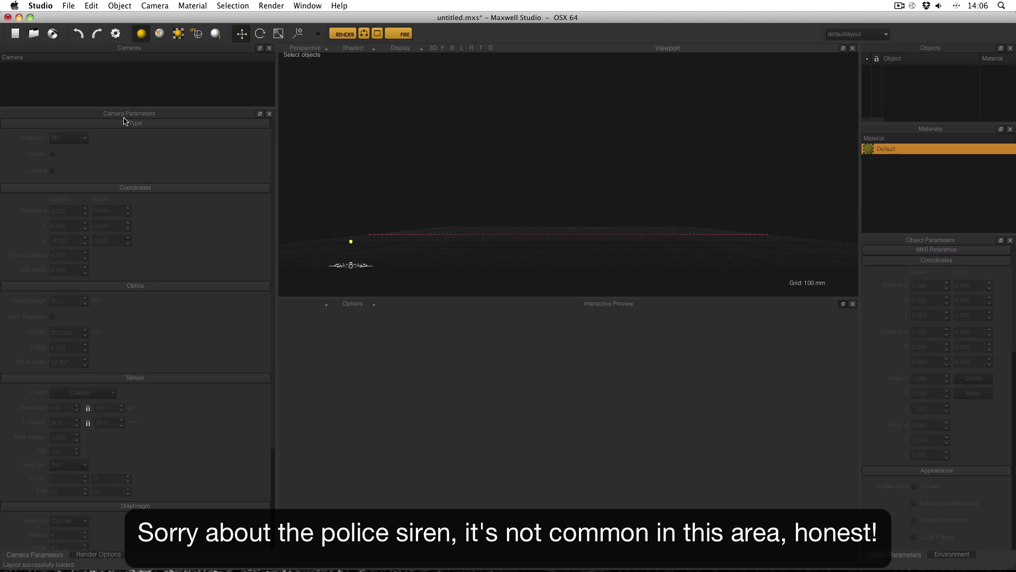
click(99, 554)
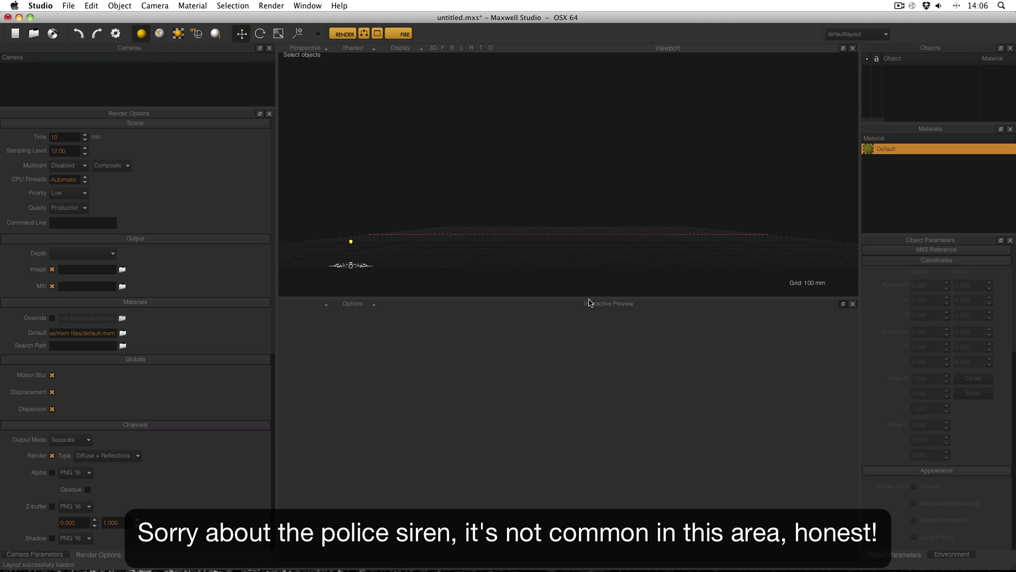
mouse_move(590, 299)
mouse_down()
mouse_move(590, 318)
mouse_move(589, 305)
mouse_up()
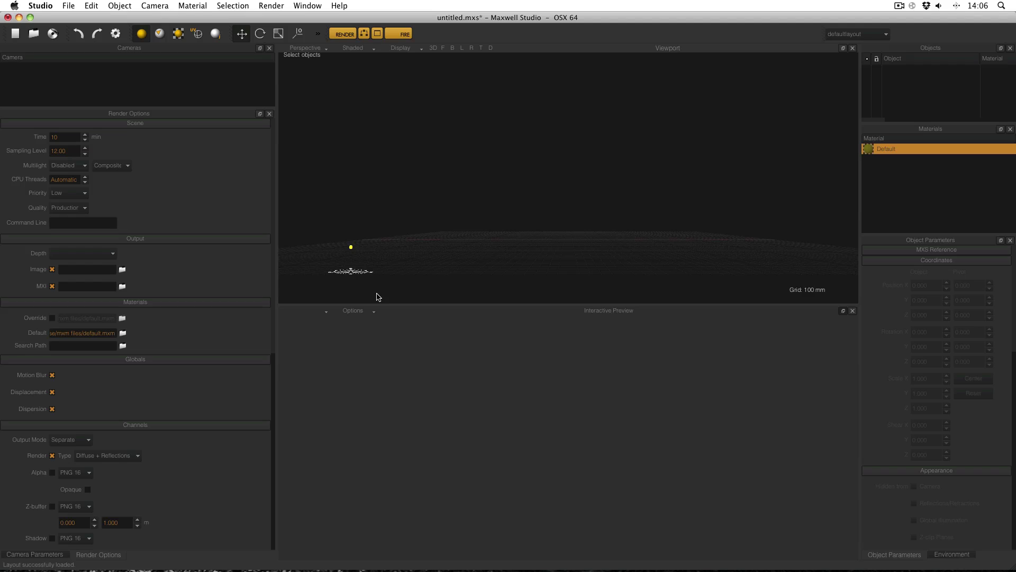
drag(276, 273, 185, 276)
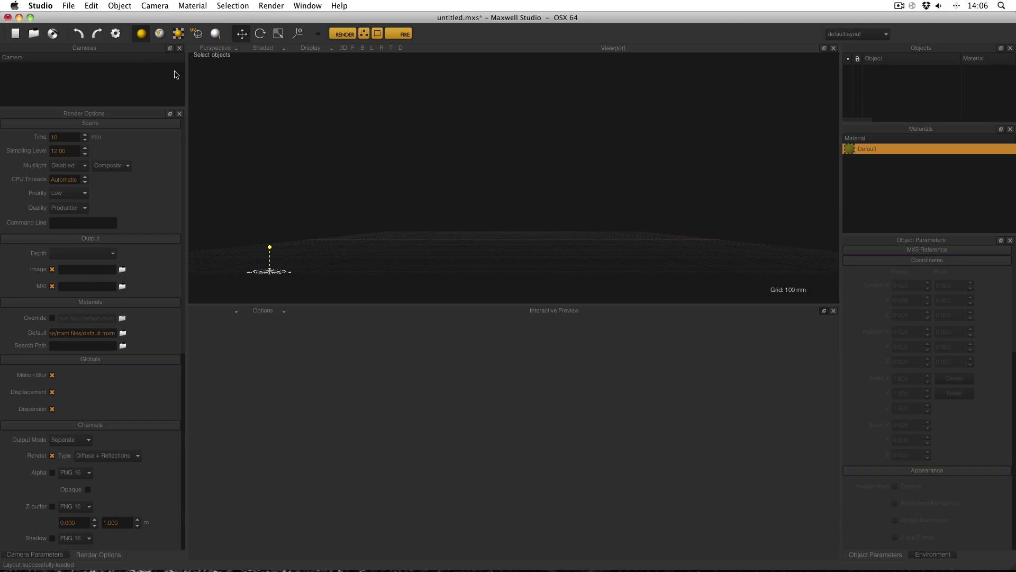
click(170, 48)
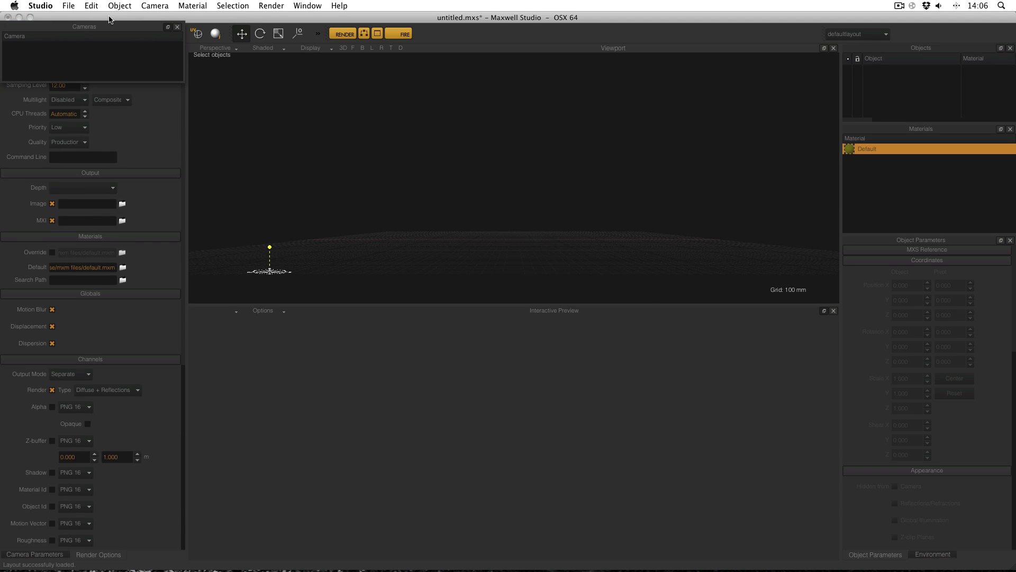
drag(87, 27, 656, 236)
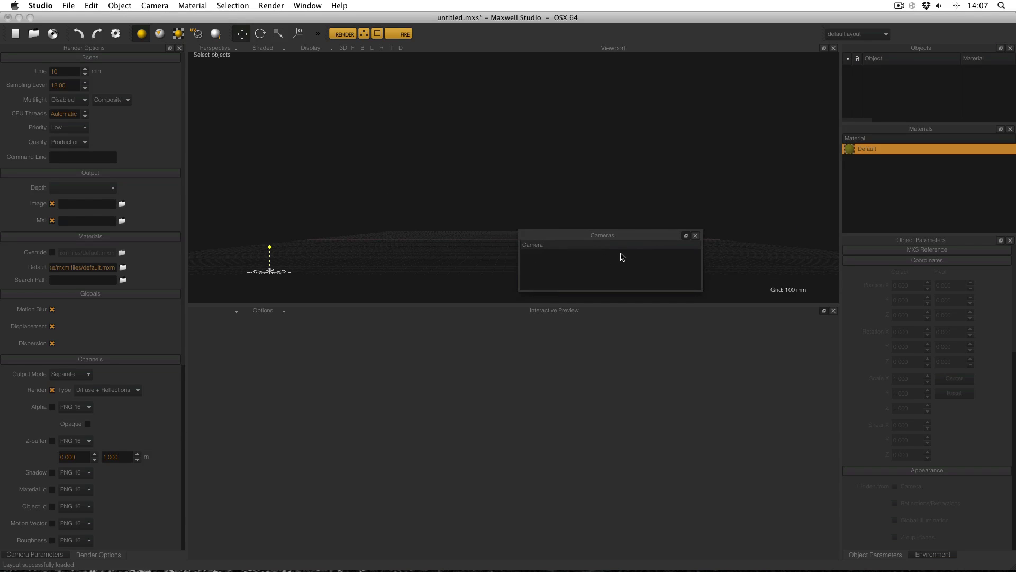
drag(621, 238, 629, 277)
click(695, 275)
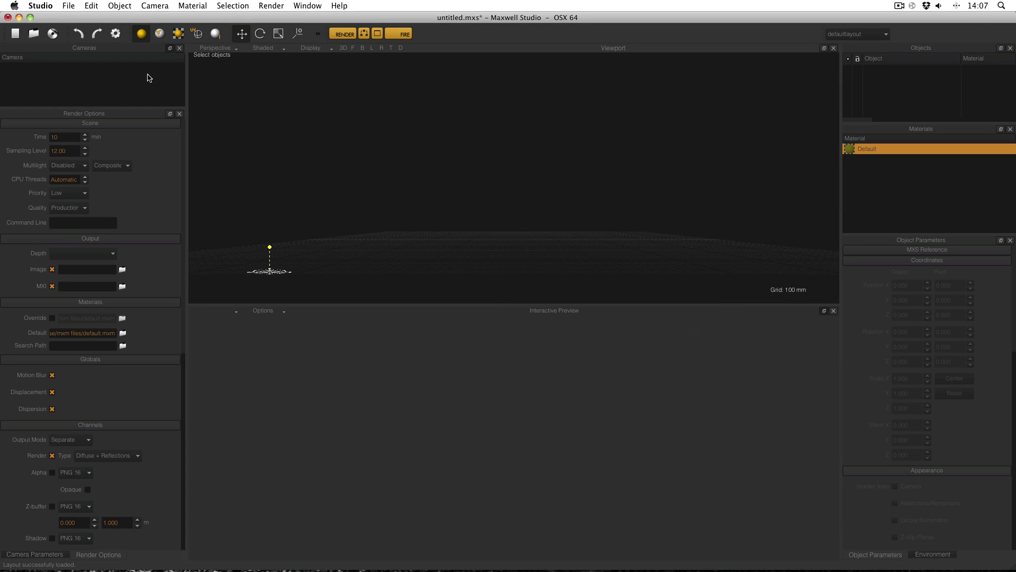
drag(86, 47, 1000, 127)
click(1001, 120)
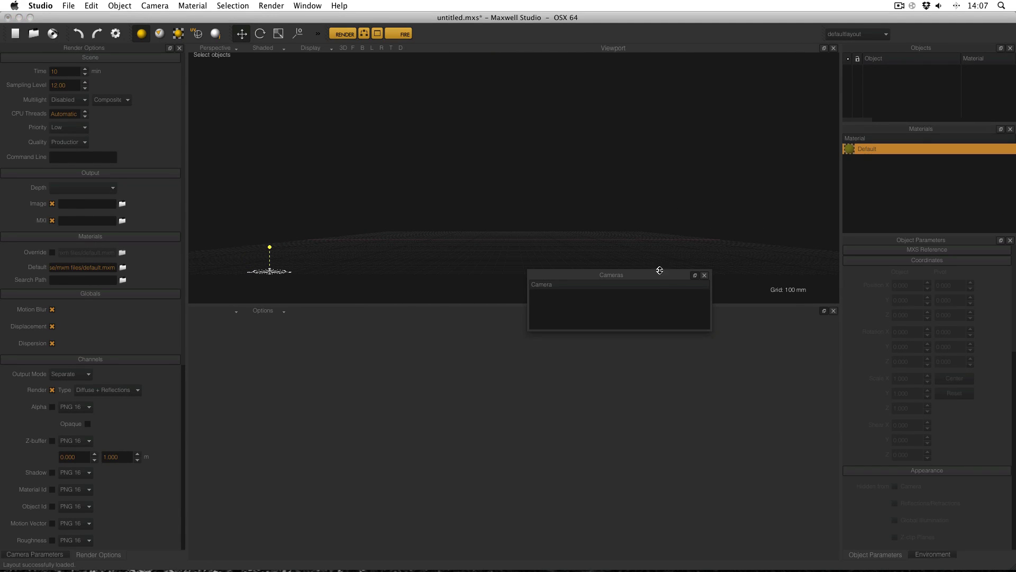
drag(659, 270, 87, 63)
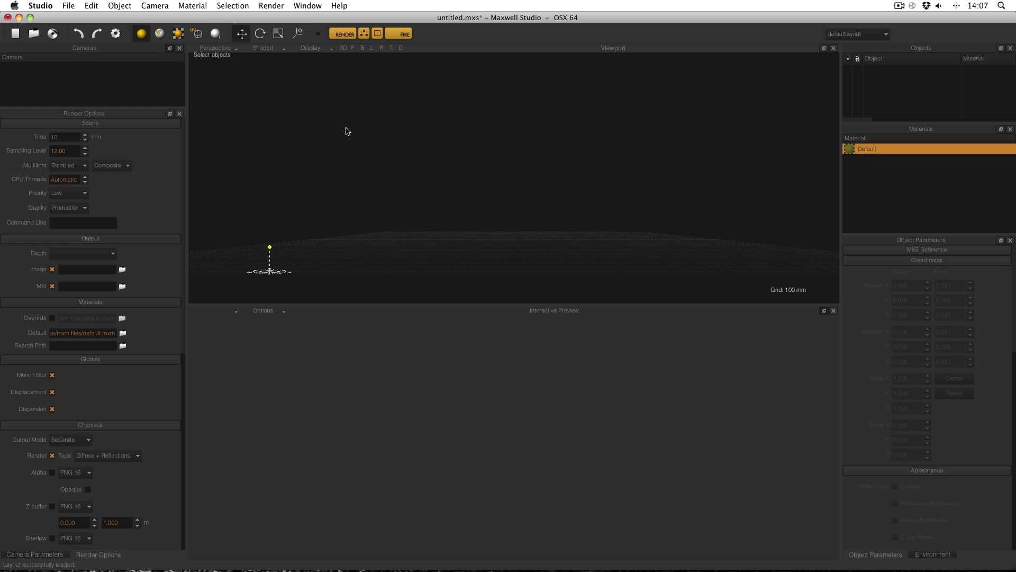
click(308, 5)
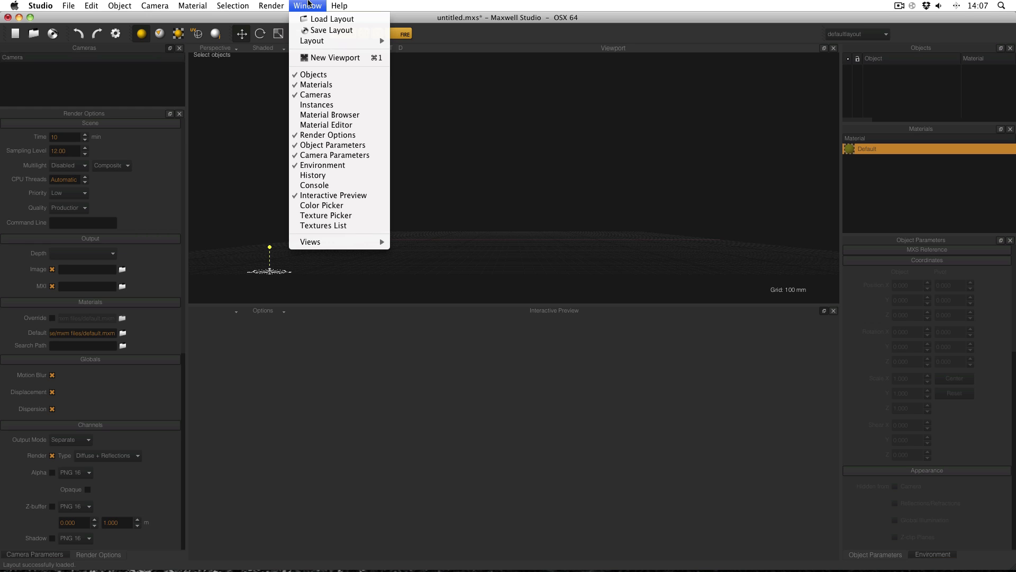
click(313, 31)
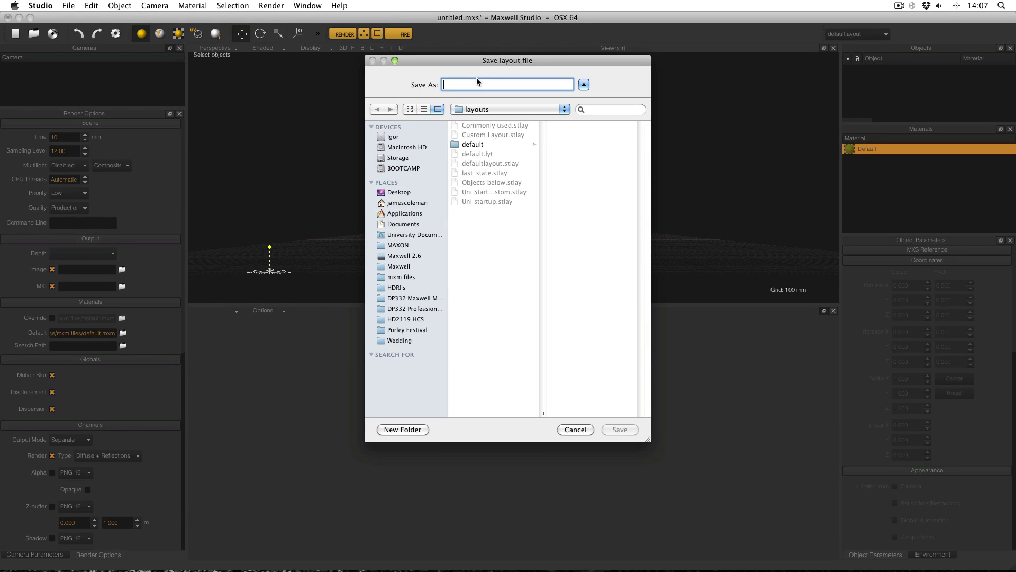
click(497, 110)
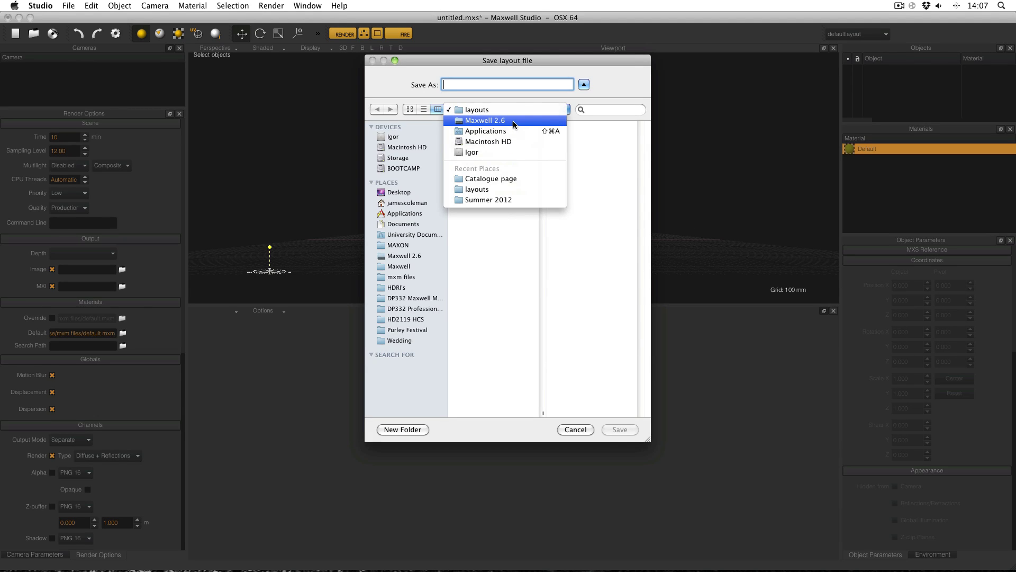
click(604, 88)
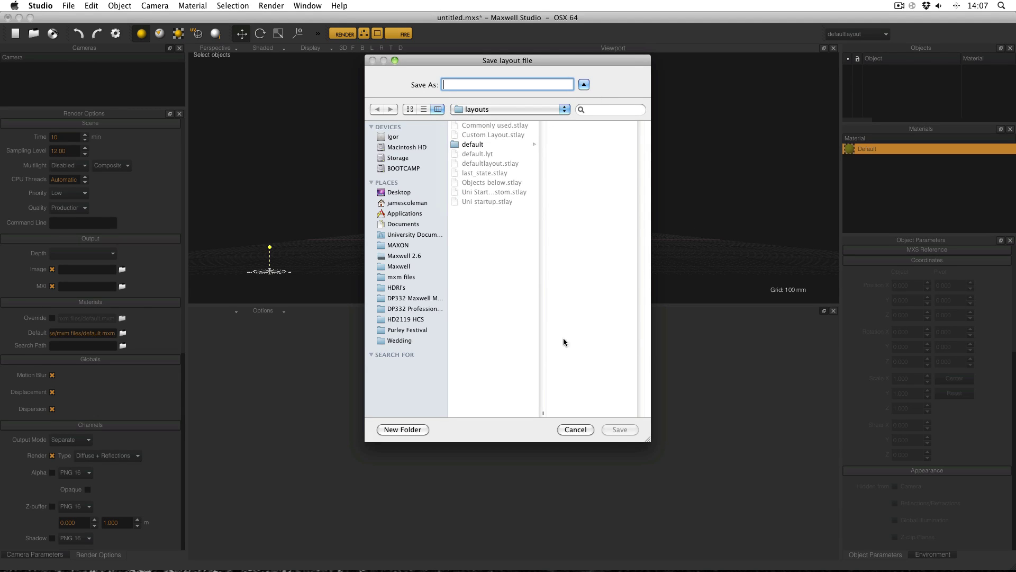
click(572, 431)
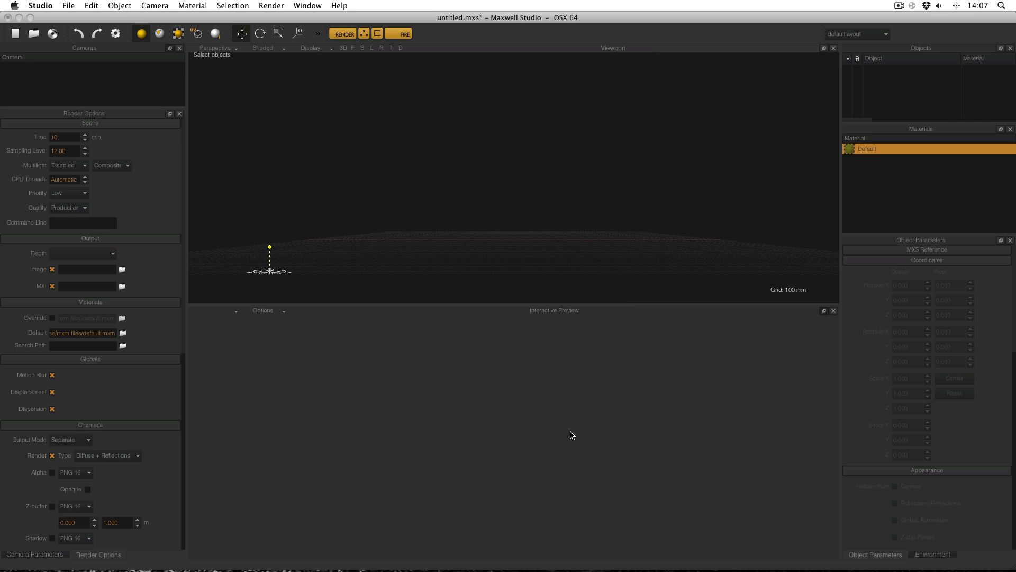